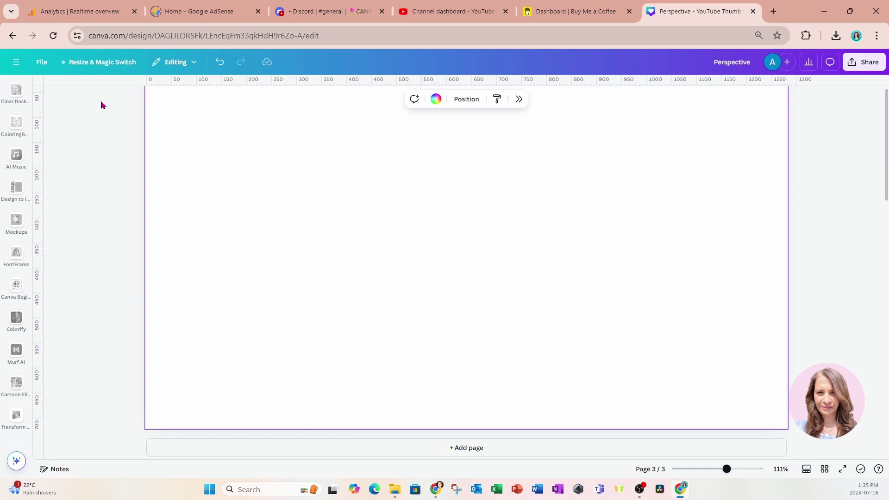
# - Glance at the resize options, then show the File menu for the 1280×720 Perspective design
pyautogui.click(76, 66)
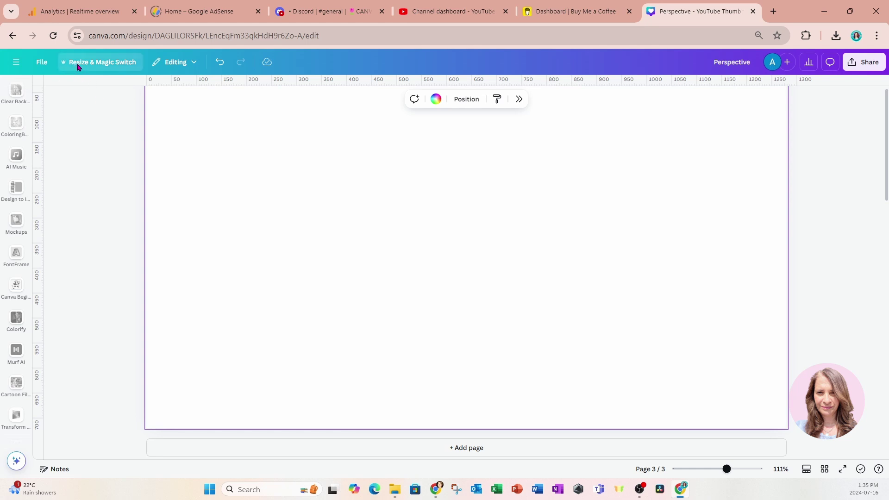
pyautogui.click(39, 74)
pyautogui.click(40, 69)
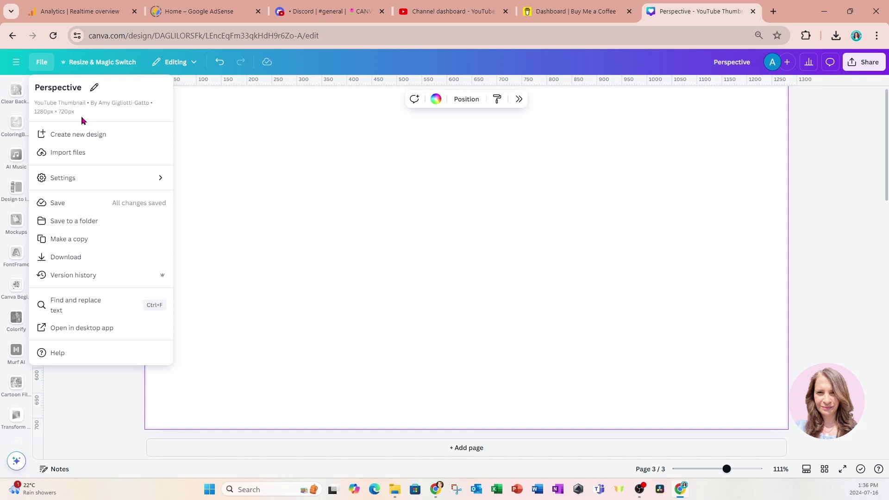
# - Dismiss the File menu to return to the blank third page
pyautogui.click(245, 185)
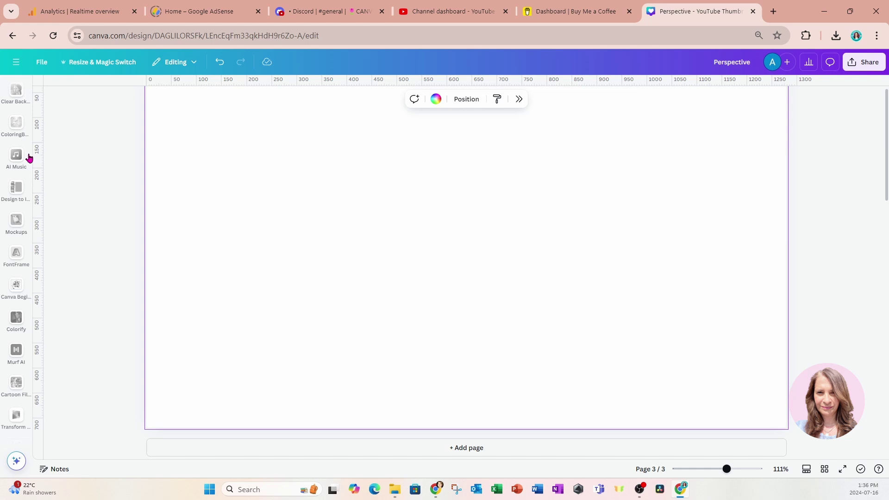
# - Add the red brick wall photo from Elements' Recently used and set it as the page background
pyautogui.scroll(5, 14, 155)
pyautogui.scroll(3, 14, 155)
pyautogui.click(14, 155)
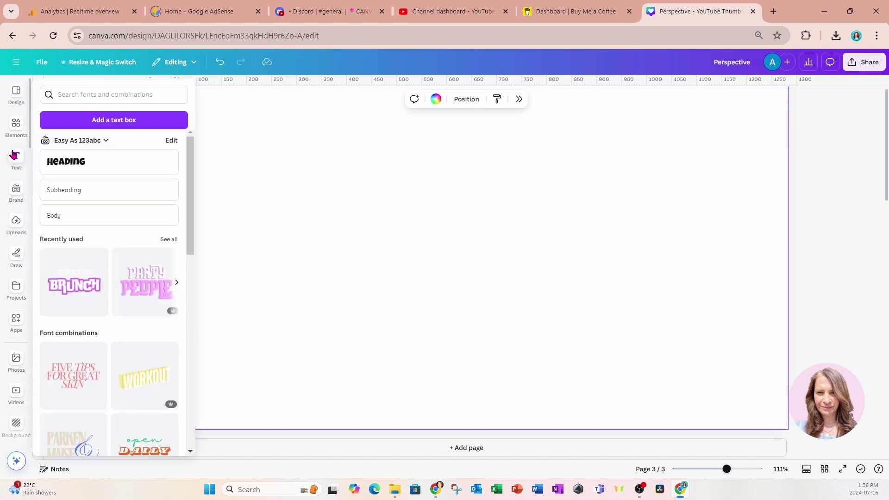
pyautogui.click(16, 127)
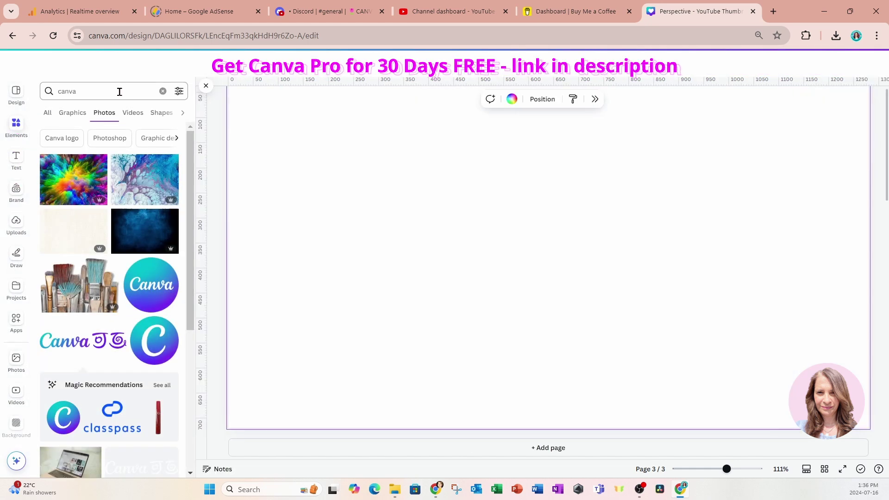
pyautogui.click(163, 91)
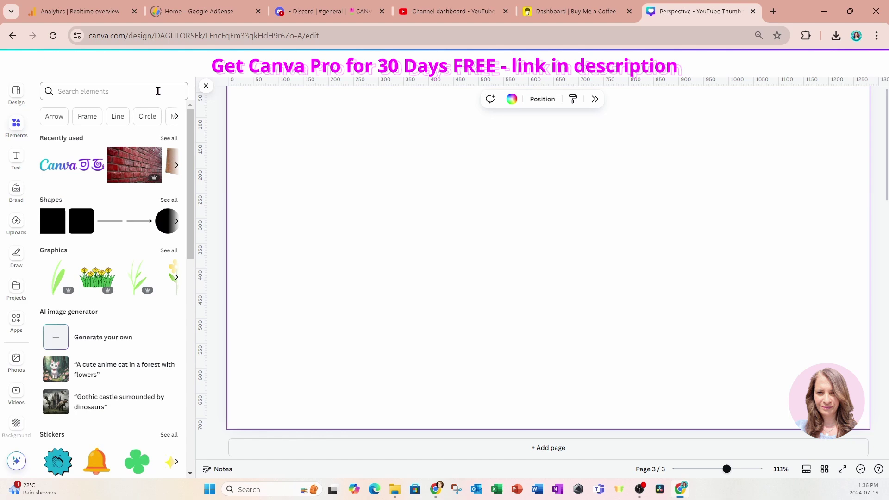
pyautogui.click(115, 165)
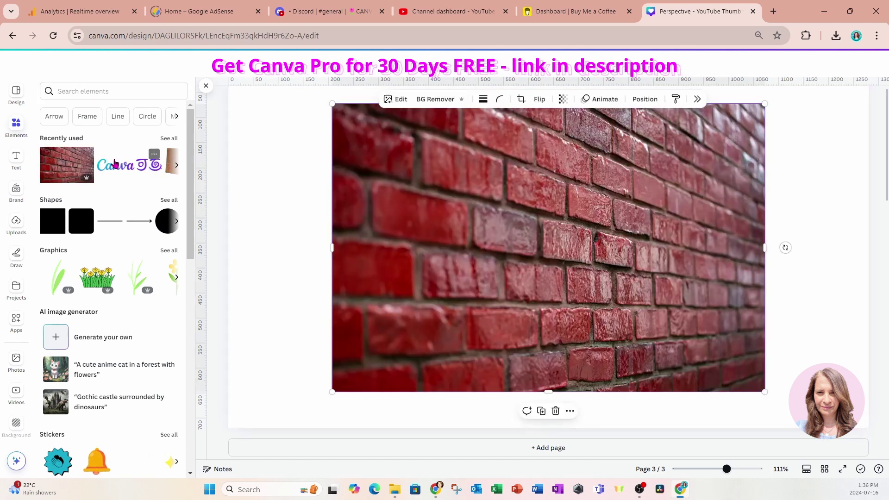
pyautogui.rightClick(461, 217)
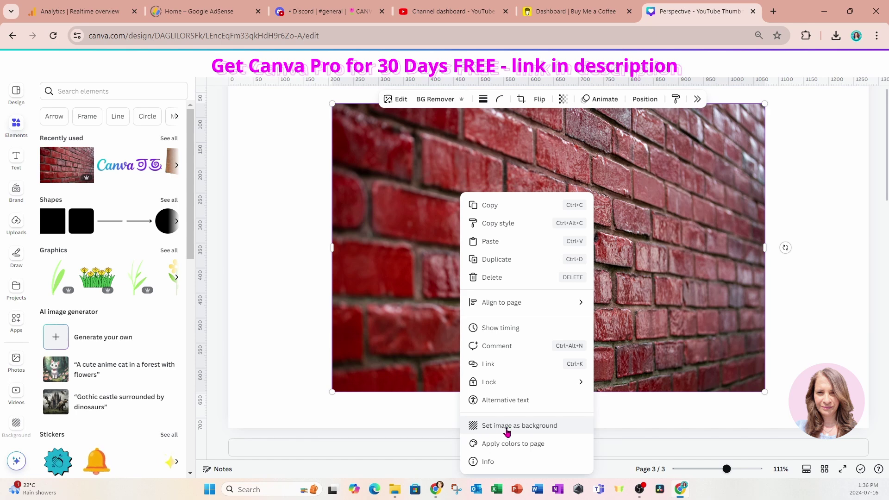
pyautogui.click(694, 180)
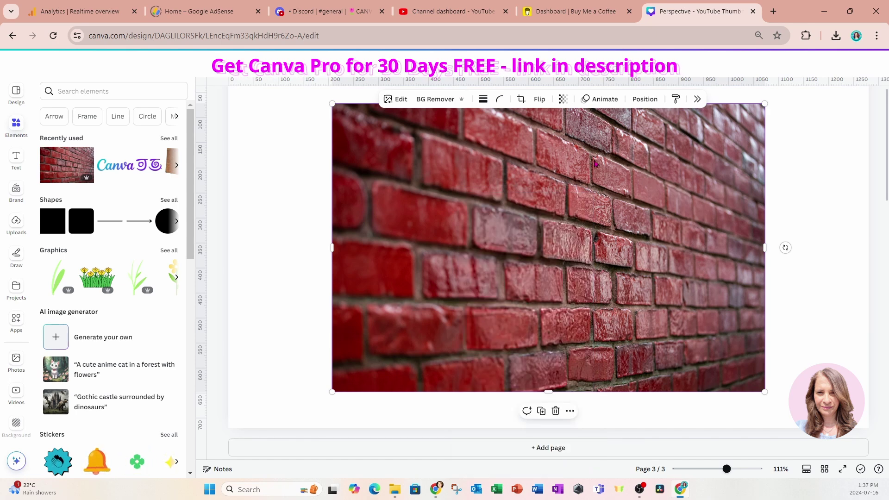
pyautogui.rightClick(595, 163)
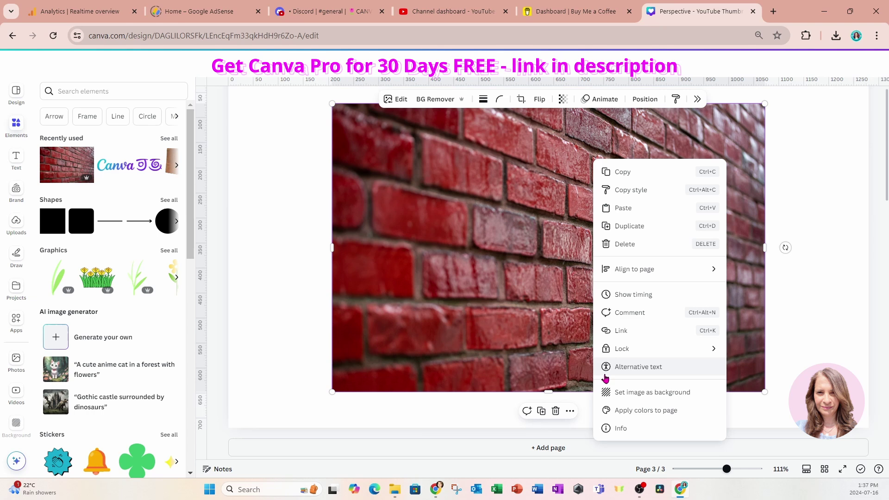
pyautogui.click(654, 395)
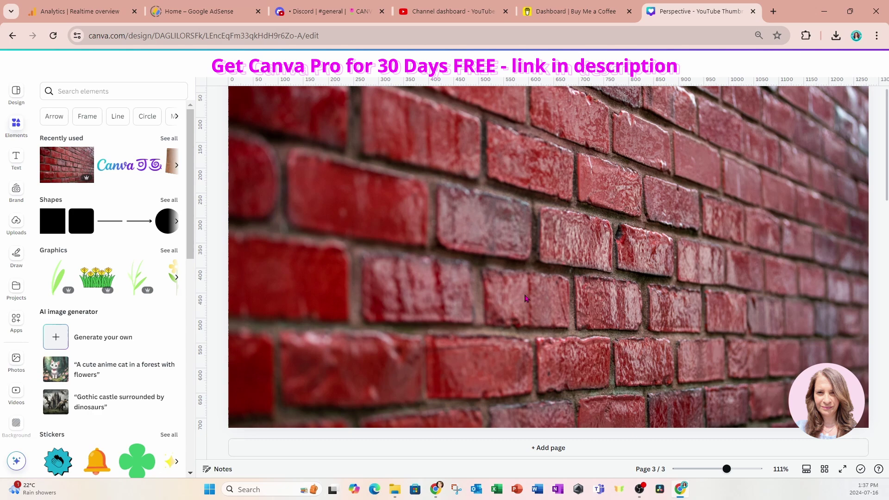
# - Add a new blank fourth page after the brick wall page
pyautogui.click(543, 448)
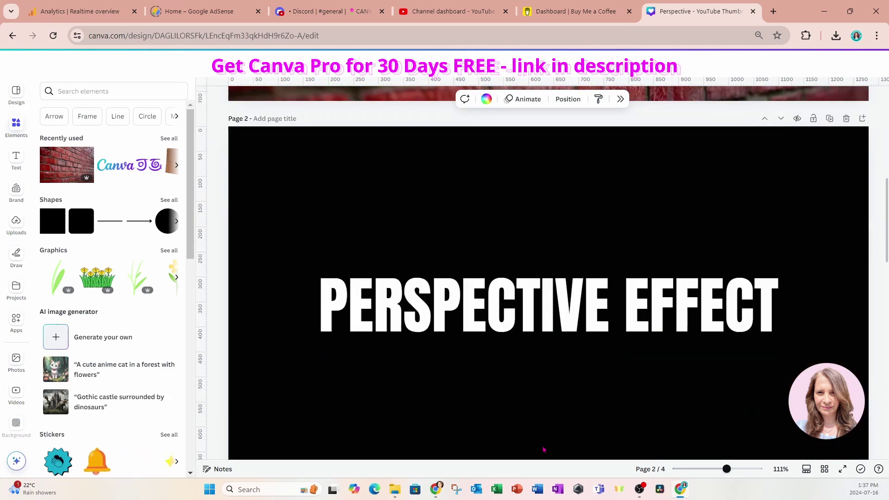
pyautogui.scroll(5, 583, 288)
pyautogui.scroll(-10, 584, 288)
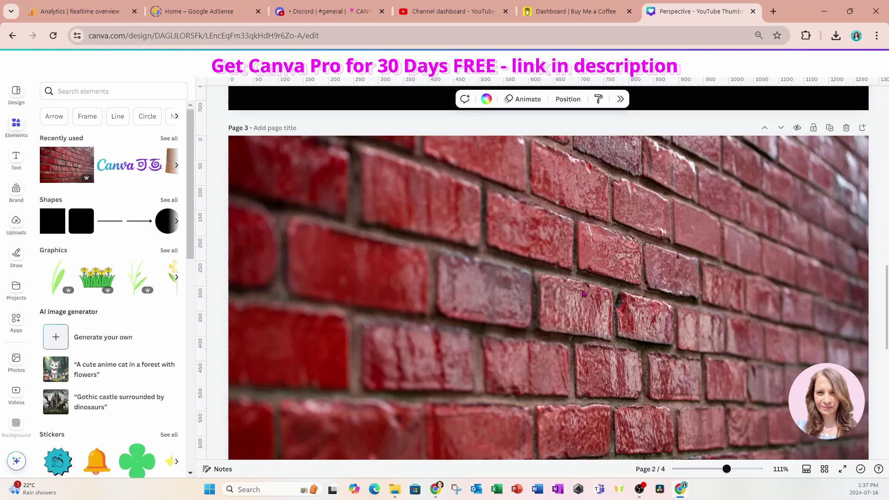
pyautogui.scroll(-5, 583, 299)
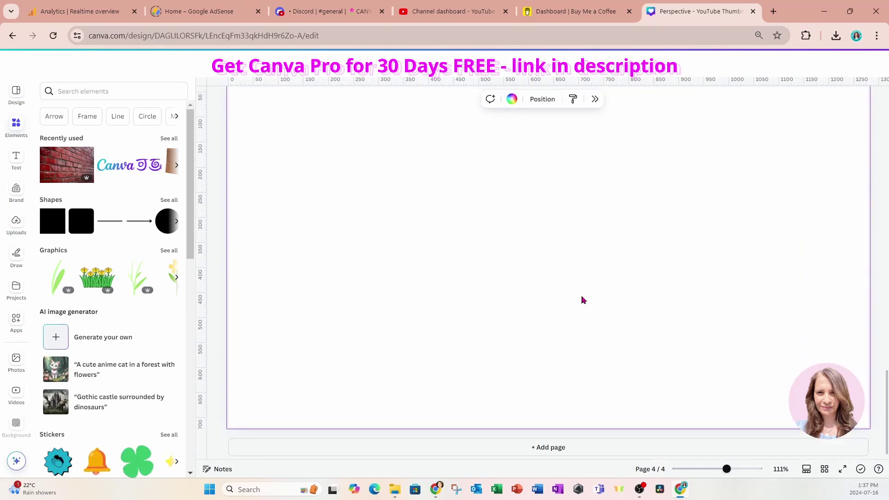
pyautogui.scroll(8, 583, 300)
pyautogui.scroll(-3, 582, 324)
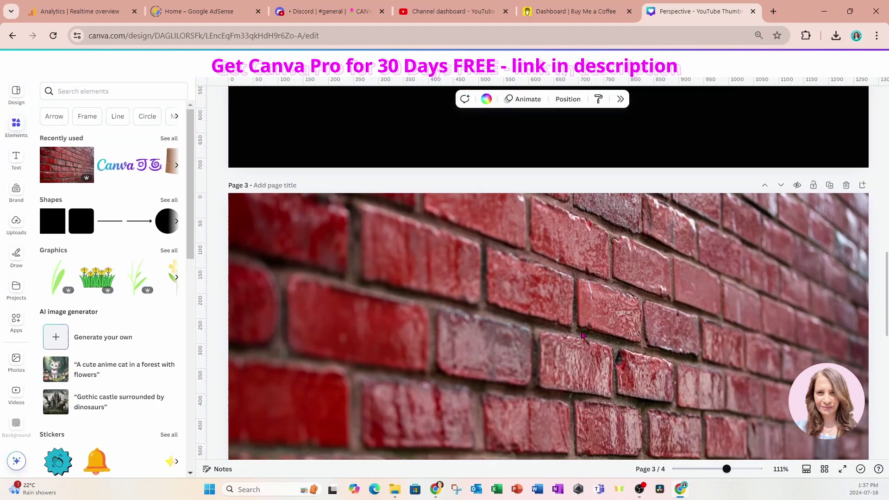
pyautogui.scroll(-5, 546, 332)
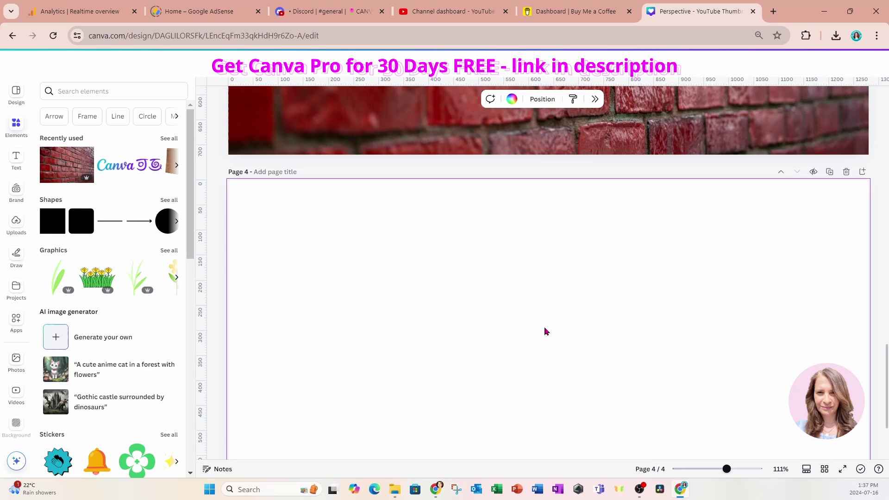
pyautogui.scroll(-2, 547, 330)
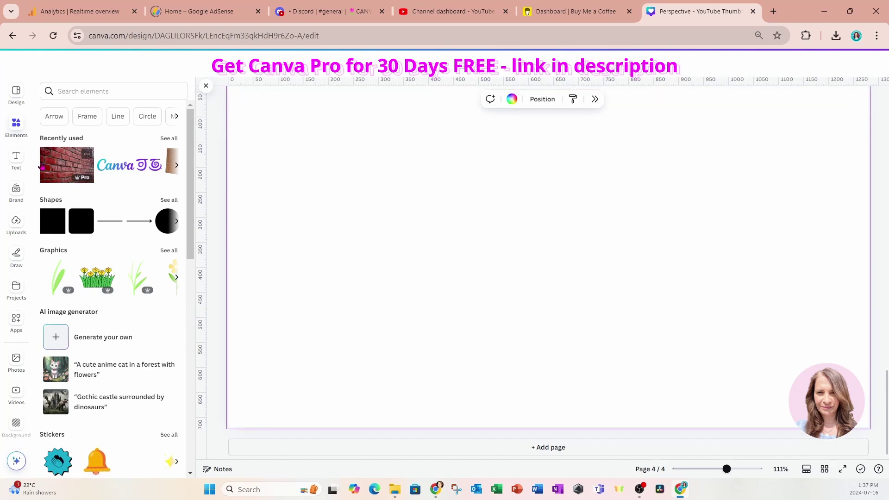
# - Add a heading text box reading 'PERSPECTIVE EFFECT' to page 4
pyautogui.click(17, 160)
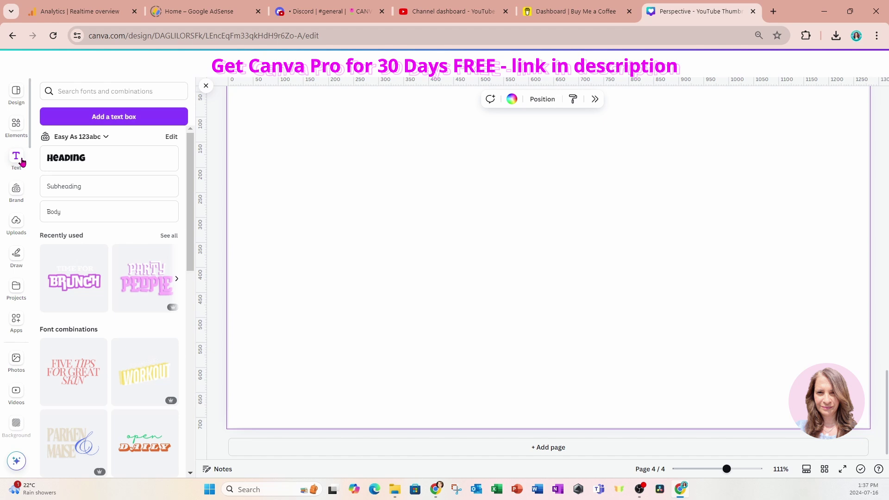
pyautogui.click(60, 160)
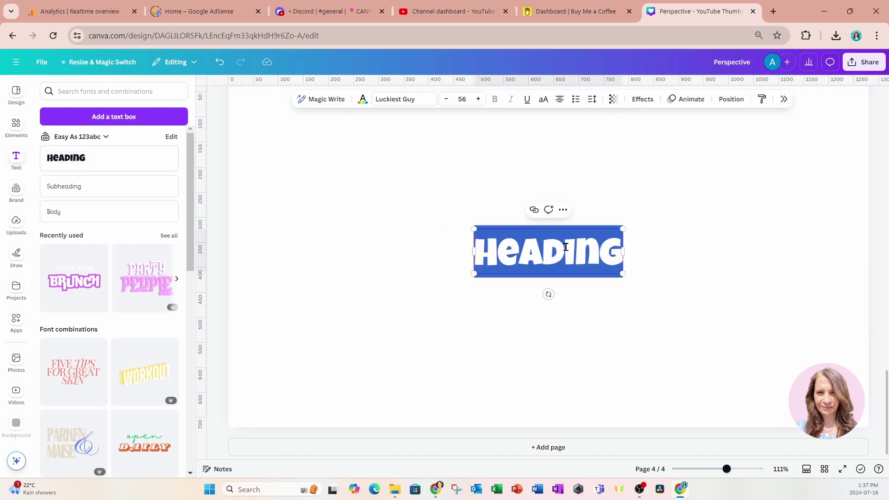
pyautogui.write('PERSP')
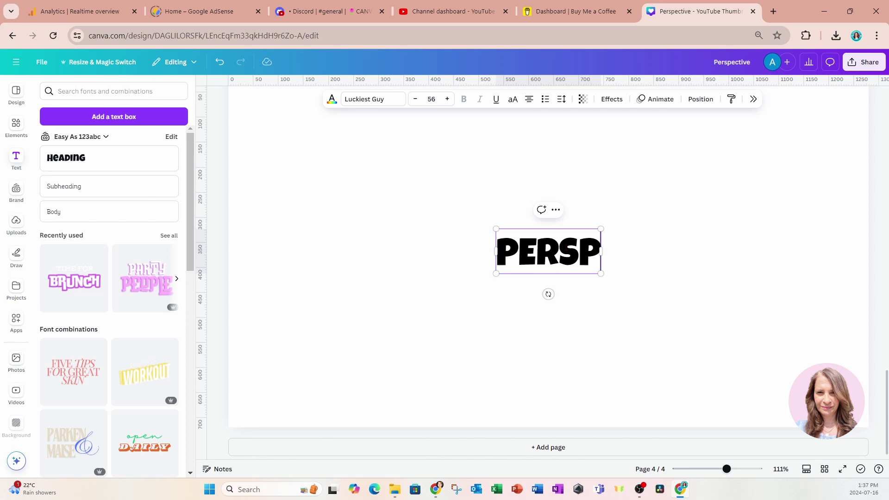
pyautogui.write('ECTIVE EFFECT')
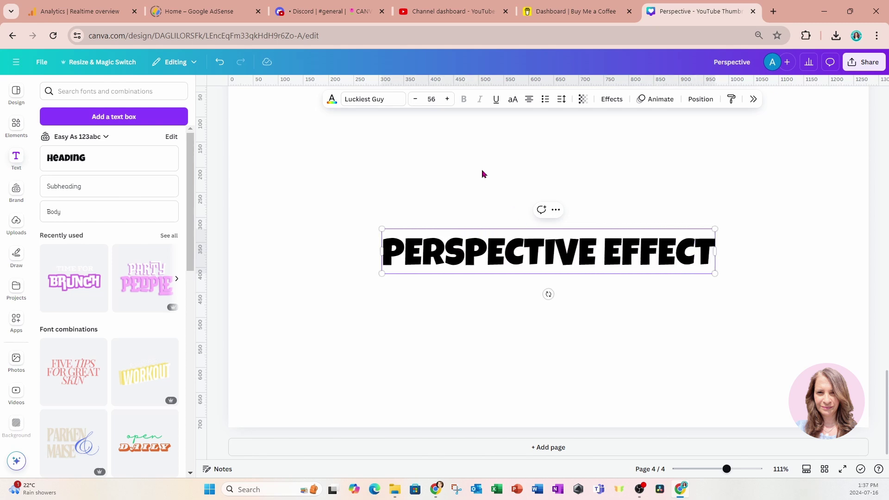
# - Change the heading font to Anton and enlarge it to about size 108 across the page
pyautogui.click(381, 100)
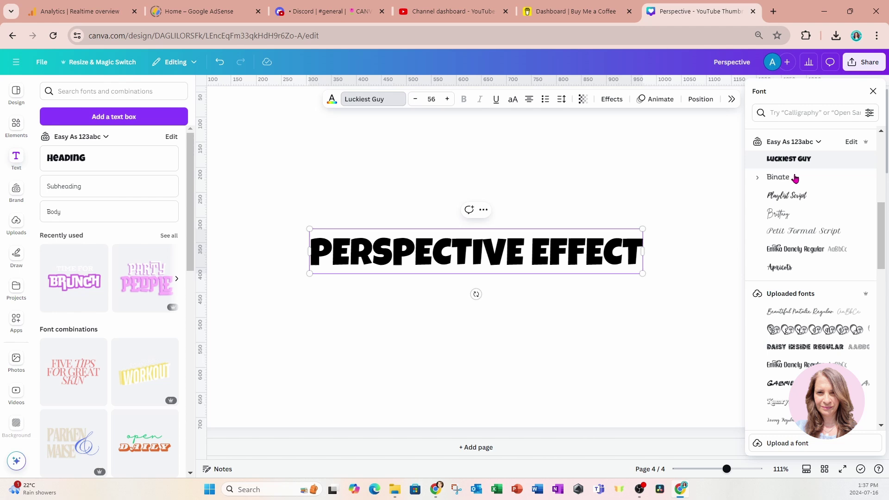
pyautogui.scroll(-5, 807, 258)
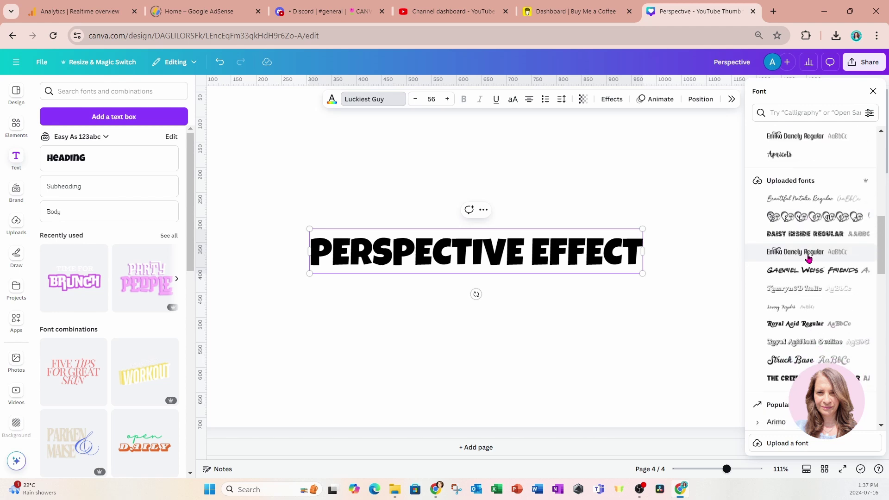
pyautogui.click(794, 114)
pyautogui.write('ANTON')
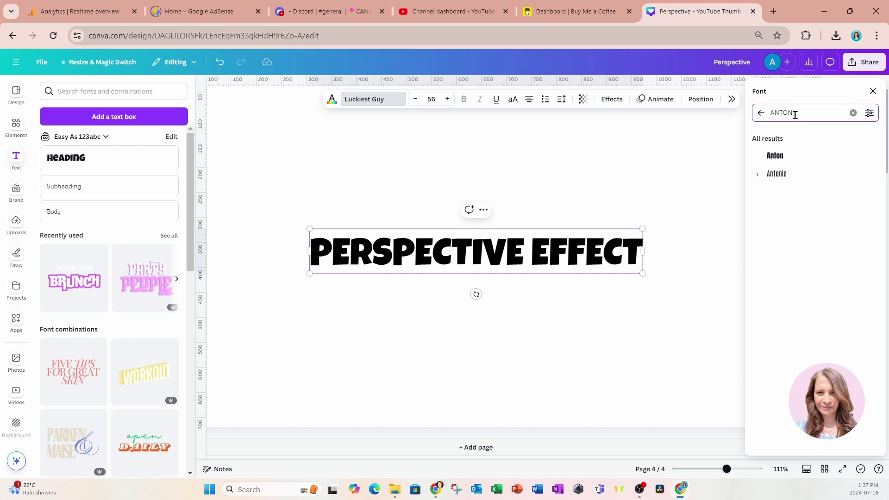
pyautogui.click(782, 163)
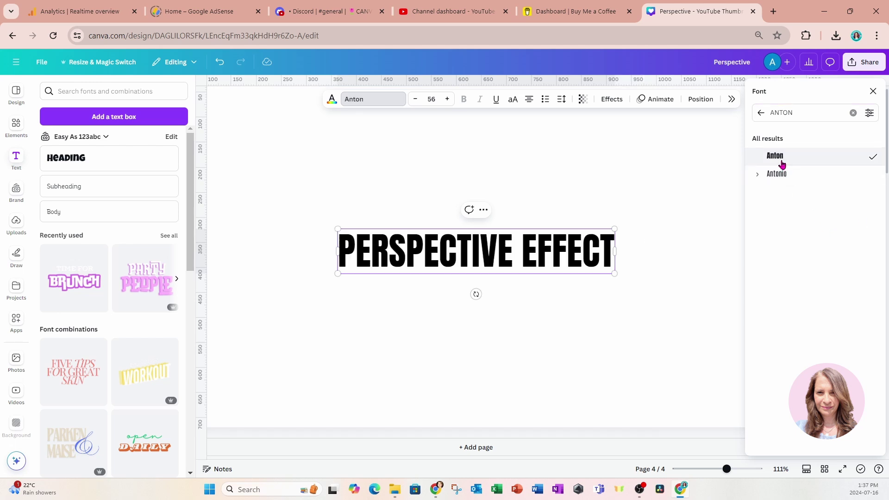
pyautogui.click(642, 240)
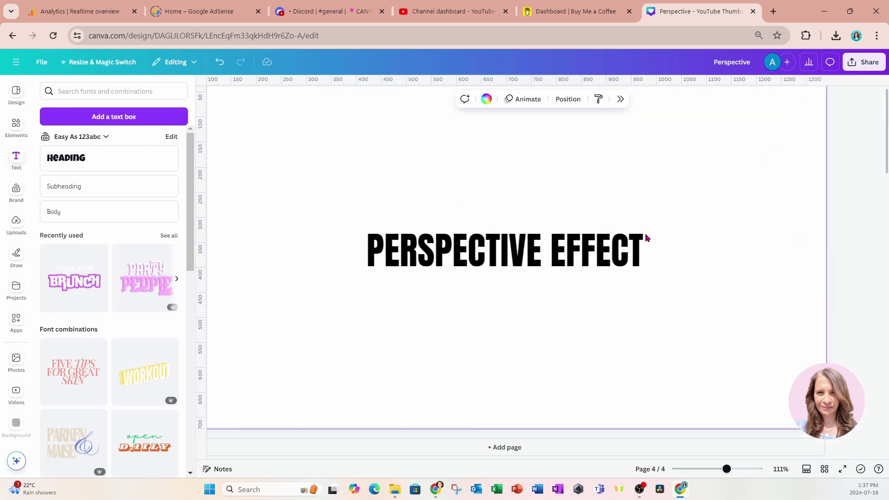
pyautogui.moveTo(686, 229); pyautogui.dragTo(814, 207)
pyautogui.moveTo(410, 274); pyautogui.dragTo(289, 324)
# - Make the page 4 background black
pyautogui.click(445, 158)
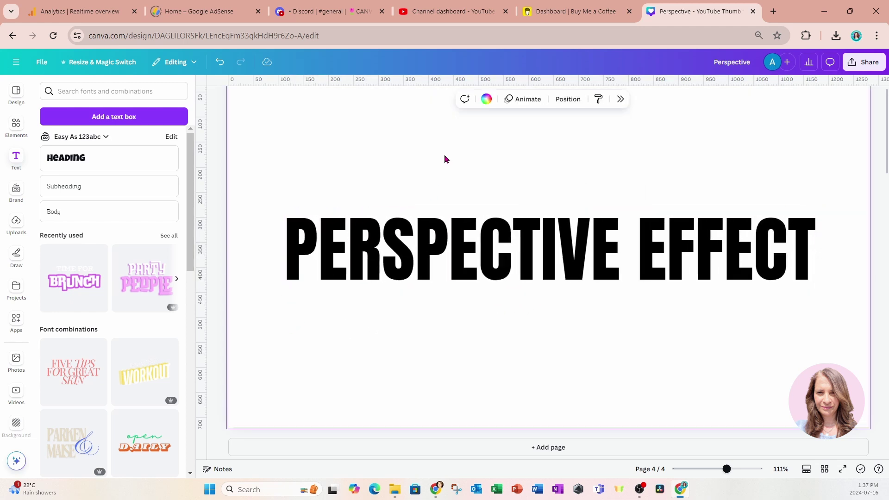
pyautogui.click(486, 99)
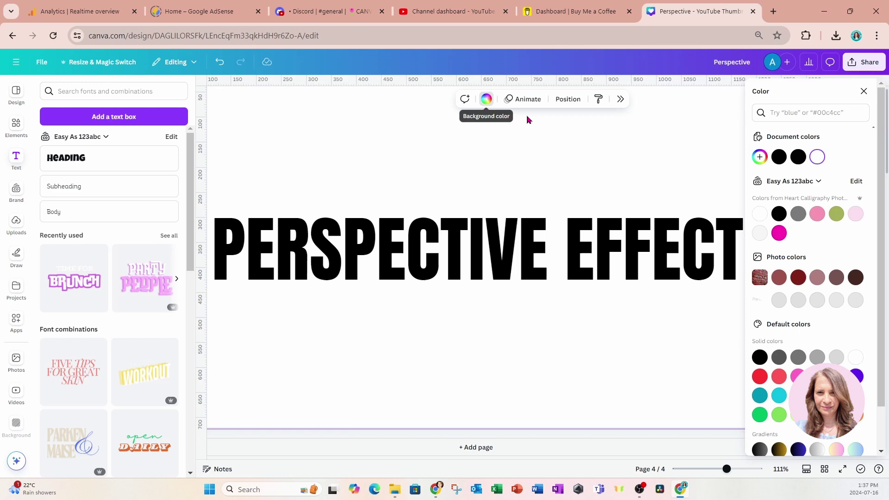
pyautogui.click(778, 157)
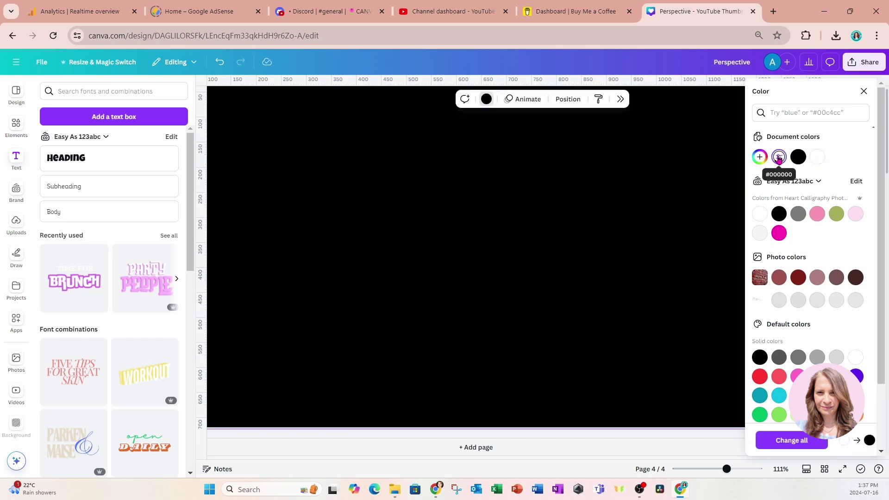
# - Make the PERSPECTIVE EFFECT text white (#ffffff)
pyautogui.click(515, 277)
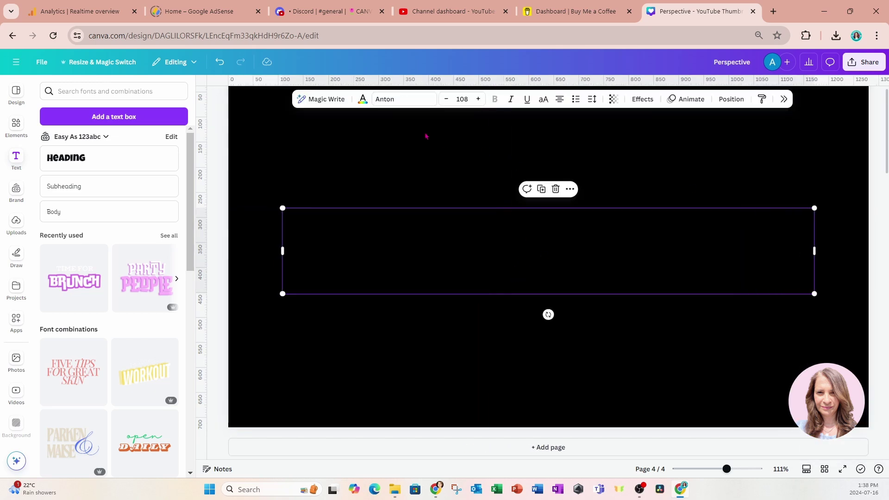
pyautogui.click(363, 99)
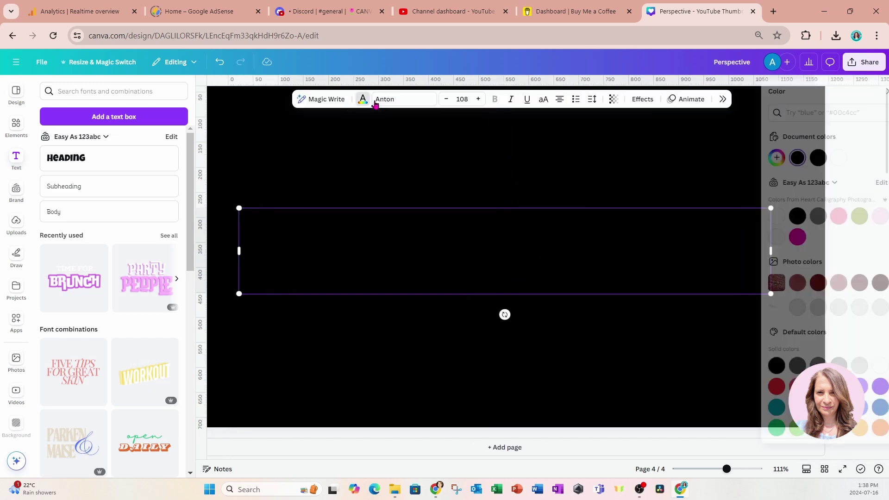
pyautogui.click(822, 157)
pyautogui.click(673, 346)
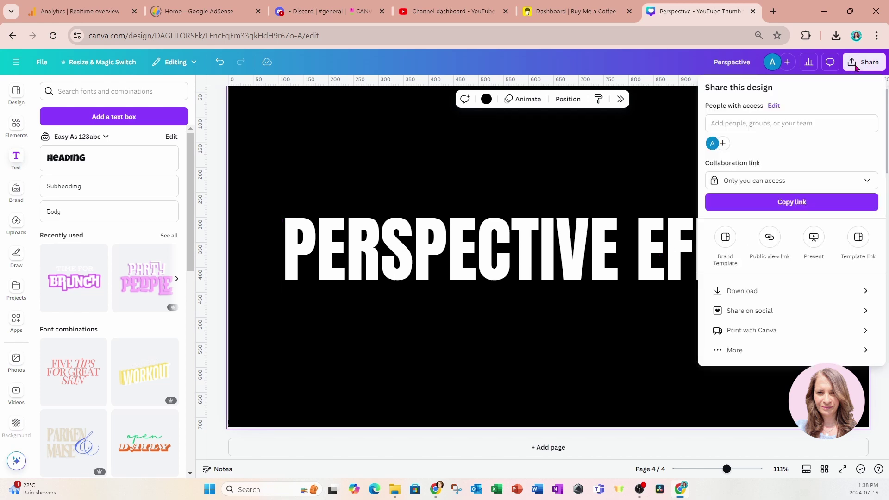
# - Download only page 4 as a PNG with a transparent background
pyautogui.click(743, 294)
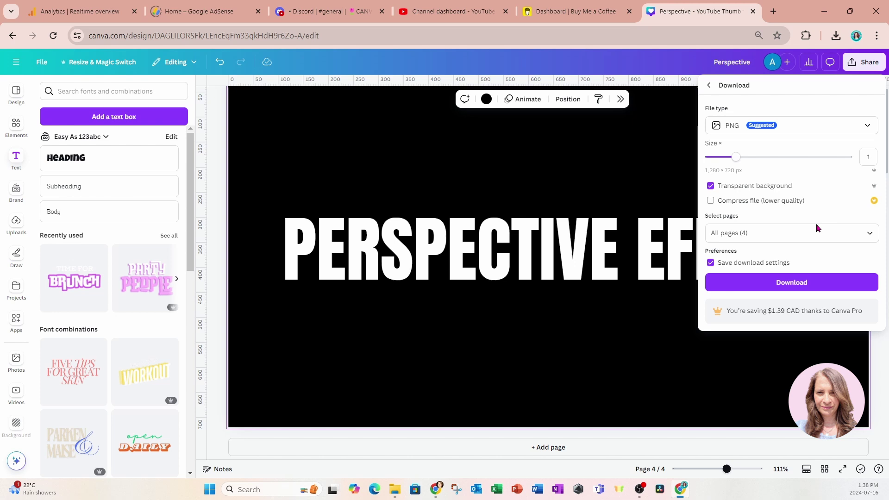
pyautogui.click(869, 235)
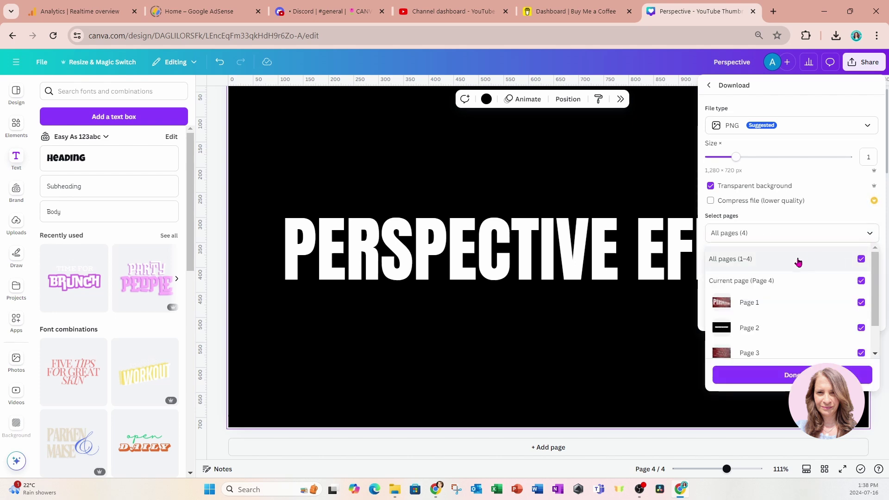
pyautogui.click(861, 261)
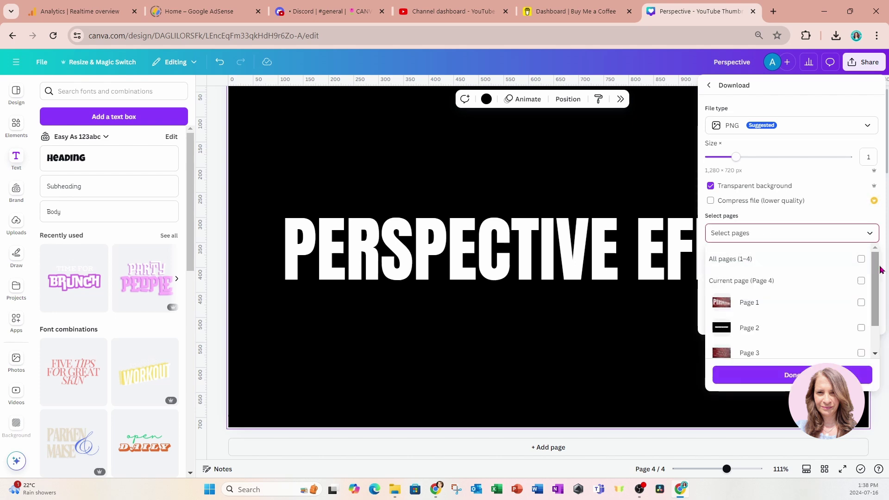
pyautogui.scroll(-2, 877, 271)
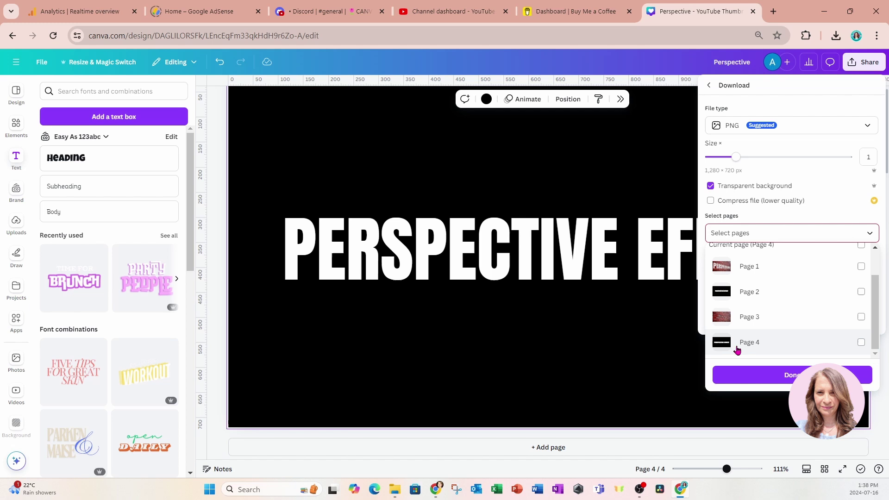
pyautogui.click(860, 343)
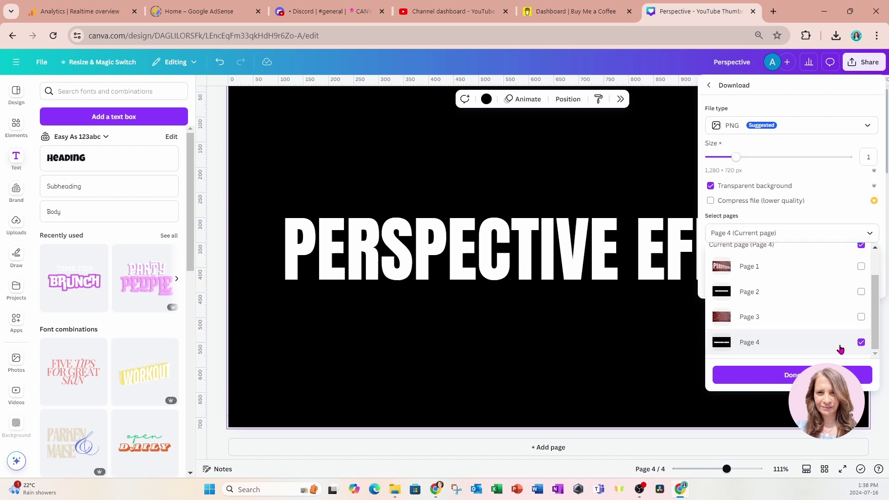
pyautogui.click(853, 374)
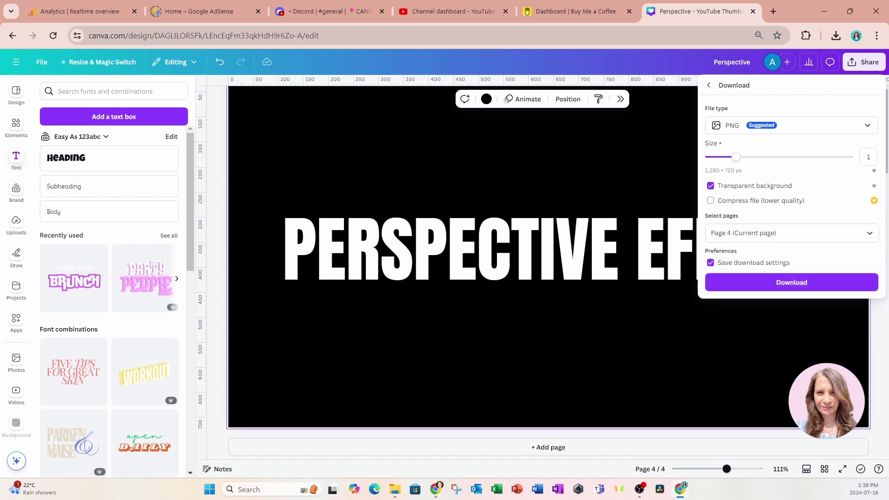
pyautogui.click(786, 284)
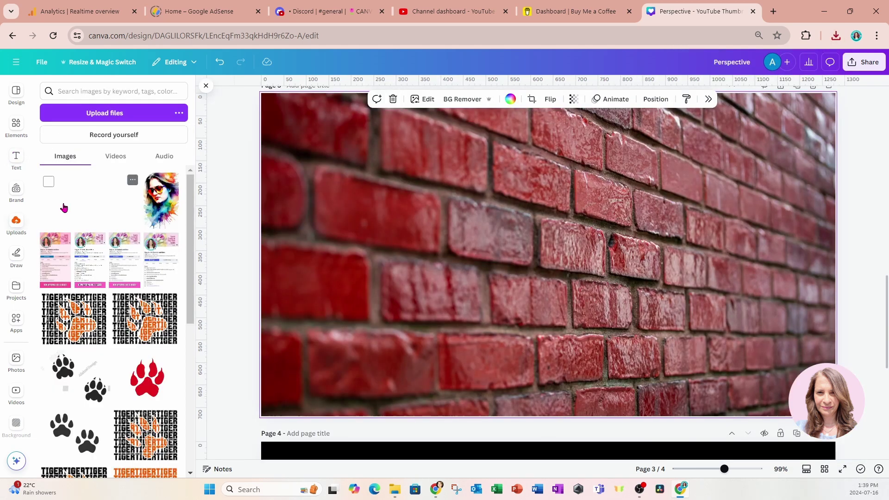
# - Search Apps for 'TRANSFORM IMAGE' and open the Transform Image app
pyautogui.click(16, 318)
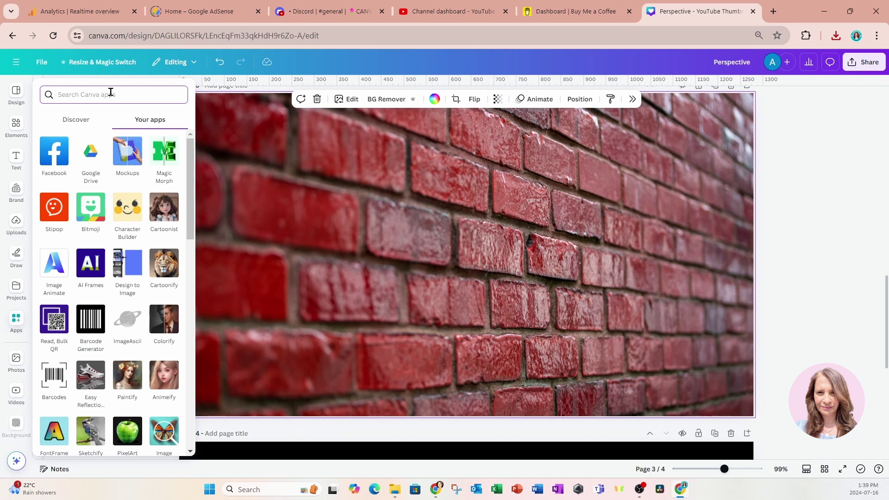
pyautogui.write('TRANSFORM')
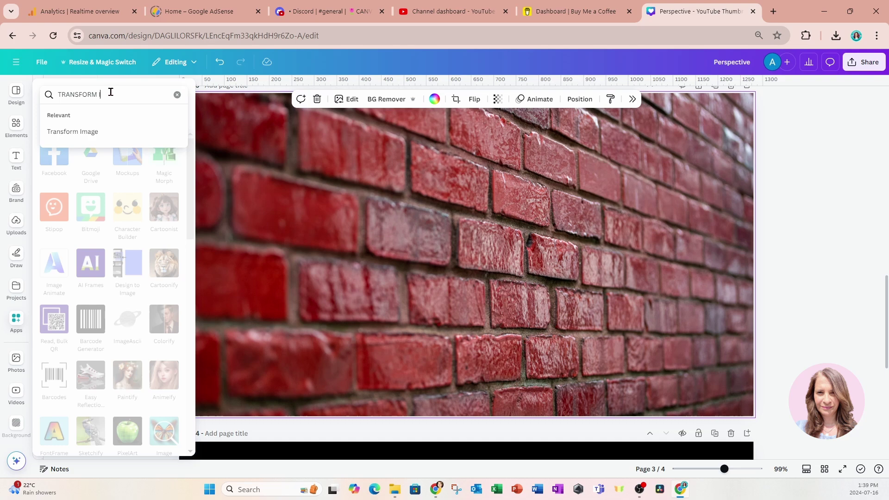
pyautogui.write(' IMAGE')
pyautogui.press('Return')
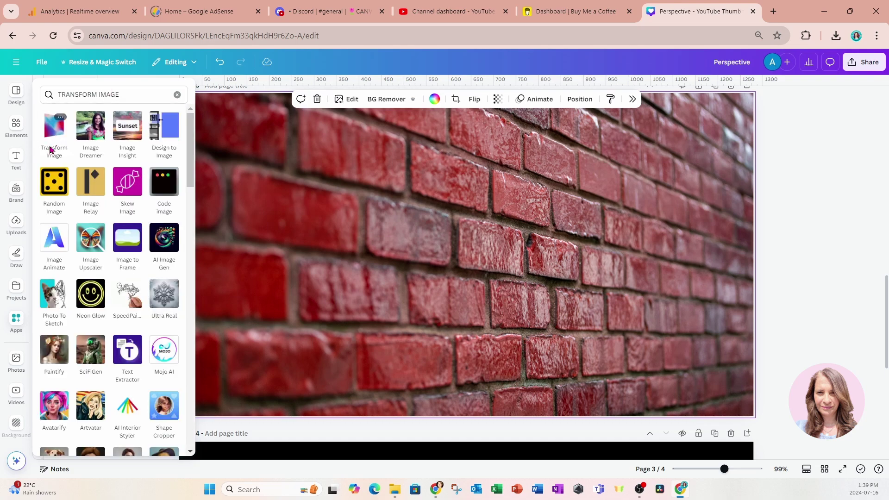
pyautogui.click(53, 132)
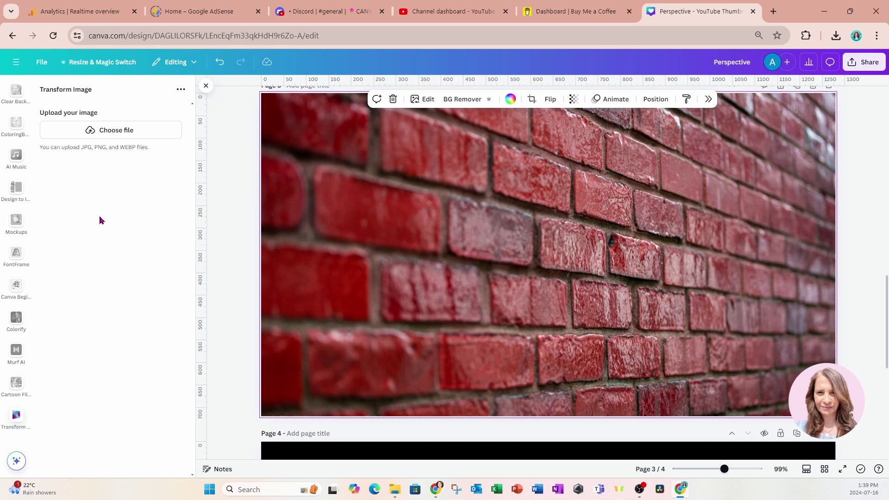
# - Upload Perspective (1).png into the Transform Image app
pyautogui.click(95, 133)
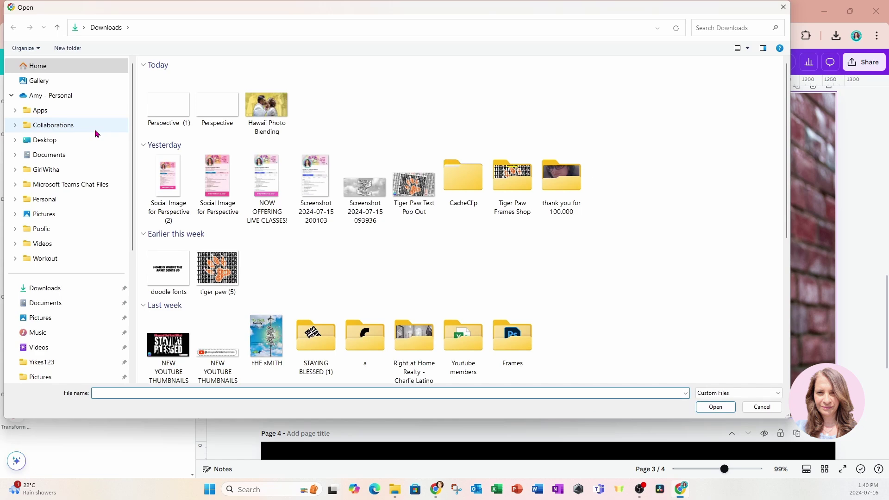
pyautogui.click(168, 108)
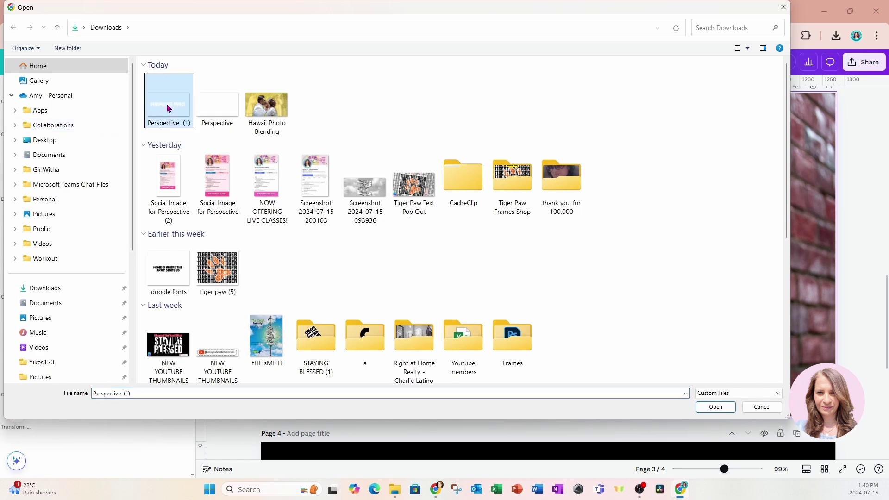
pyautogui.click(715, 407)
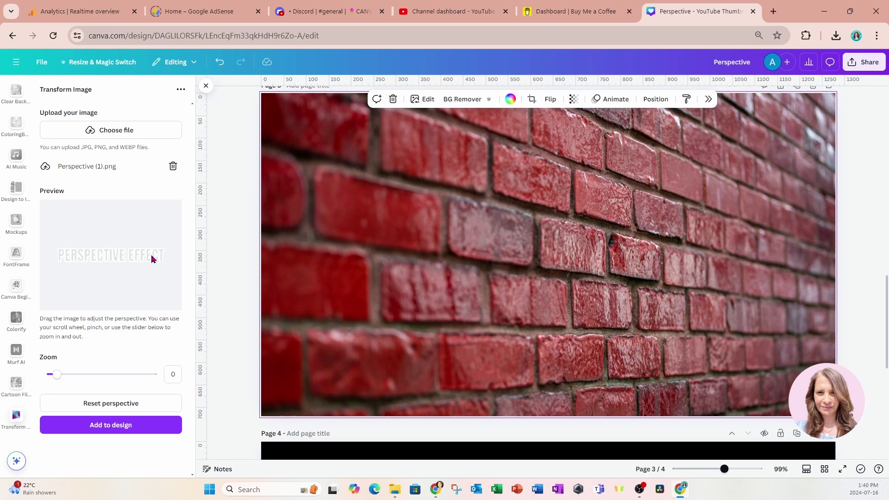
# - Tilt the PERSPECTIVE EFFECT text into a receding perspective and set zoom to -0.36
pyautogui.moveTo(151, 258); pyautogui.dragTo(168, 266)
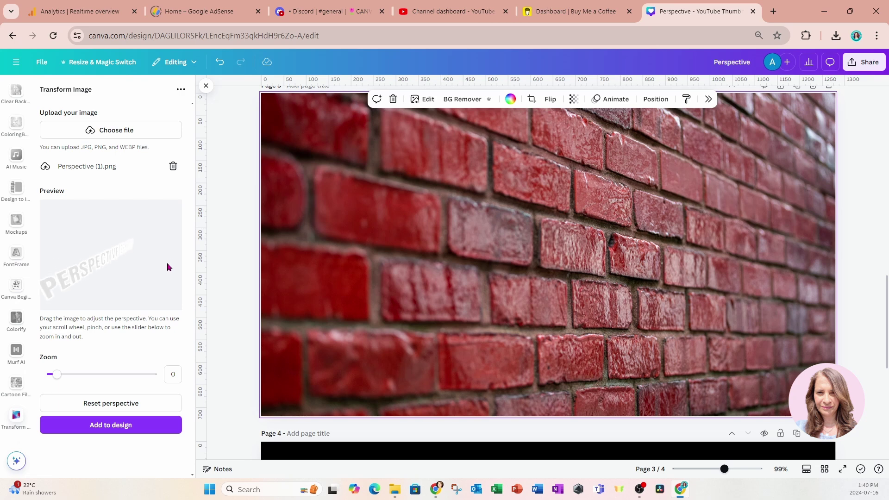
pyautogui.moveTo(167, 267)
pyautogui.mouseDown()
pyautogui.moveTo(170, 248)
pyautogui.moveTo(169, 258)
pyautogui.moveTo(123, 264)
pyautogui.moveTo(154, 263)
pyautogui.mouseUp()
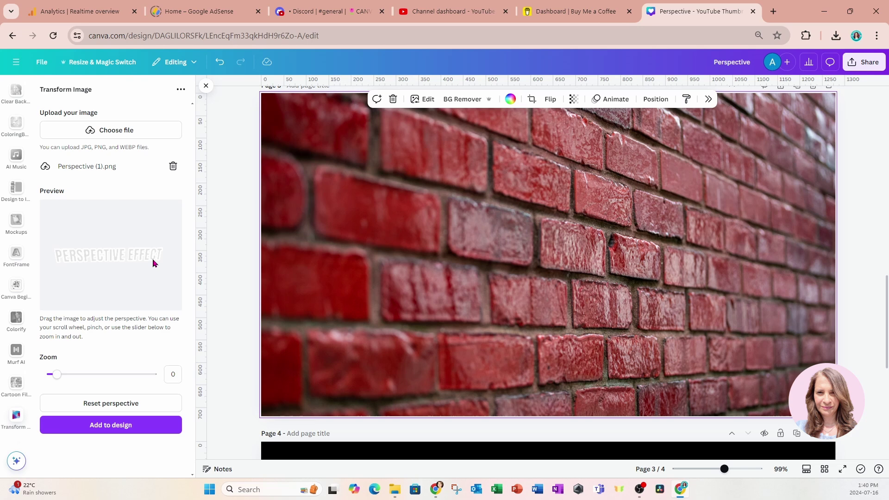
pyautogui.moveTo(154, 263); pyautogui.dragTo(163, 258)
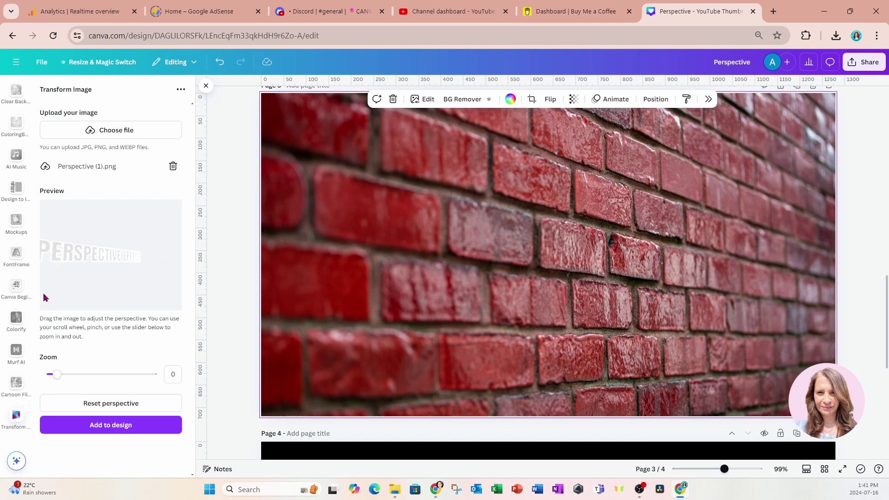
pyautogui.moveTo(58, 377); pyautogui.dragTo(54, 378)
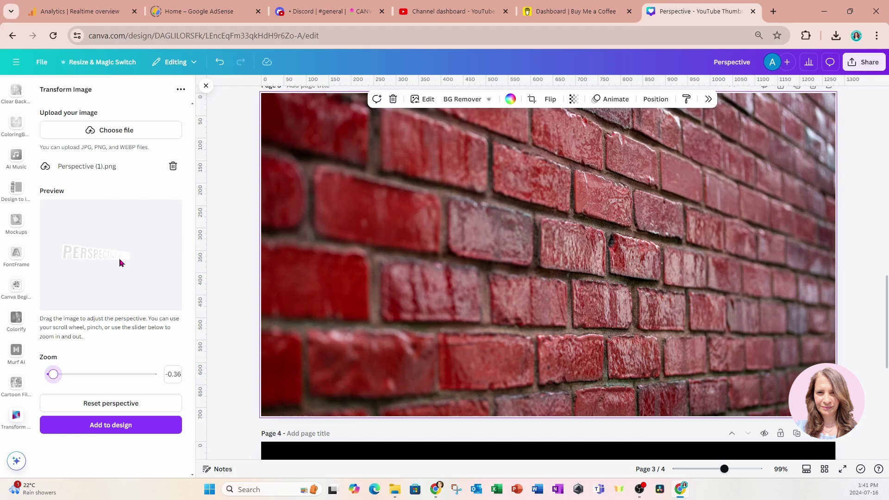
# - Add the warped PERSPECTIVE EFFECT text to the brick wall page, nudge it into place, and tilt it slightly more
pyautogui.click(98, 430)
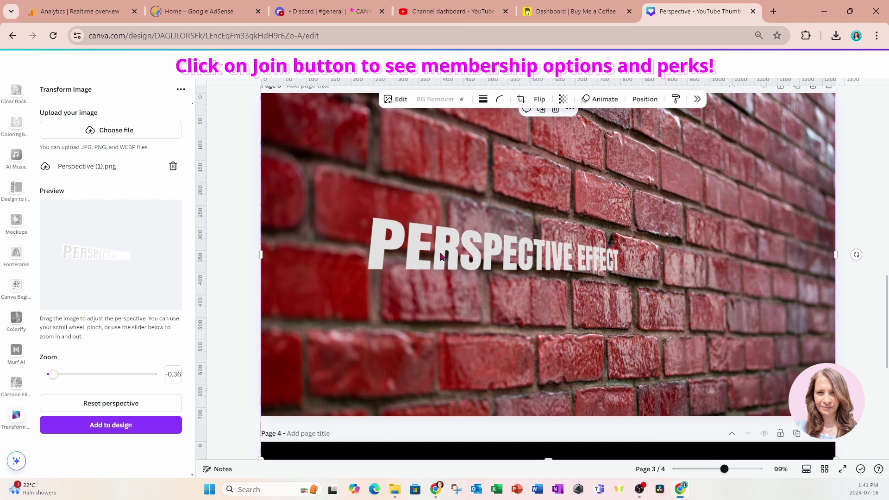
pyautogui.moveTo(439, 254); pyautogui.dragTo(465, 243)
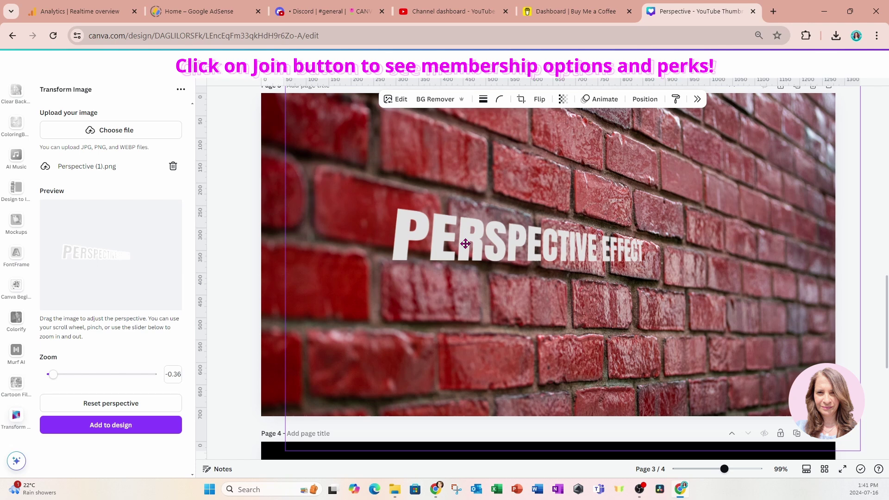
pyautogui.moveTo(466, 244); pyautogui.dragTo(456, 247)
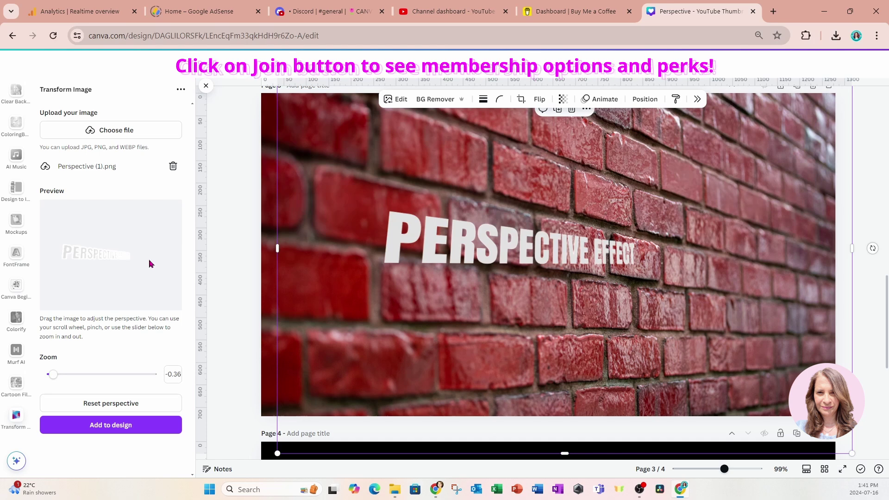
pyautogui.moveTo(150, 262); pyautogui.dragTo(151, 261)
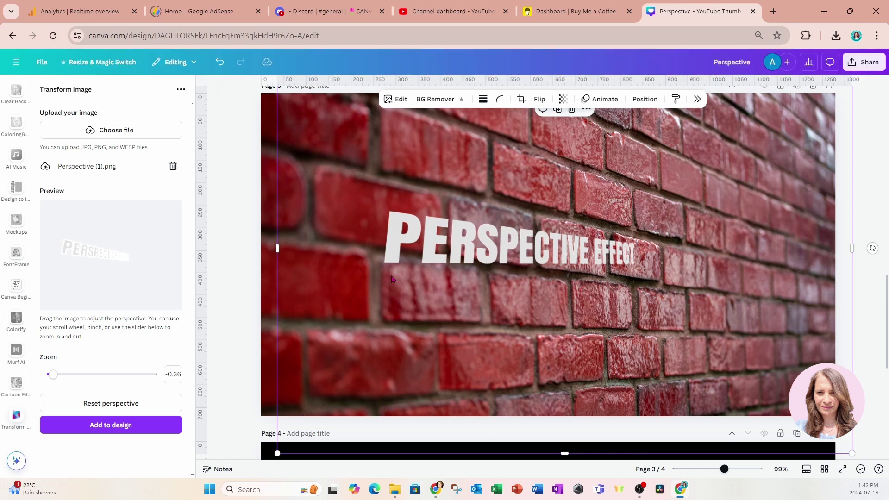
# - Swap the old text for the re-tilted version, delete the duplicate copy, and shift the remaining one left
pyautogui.press('Delete')
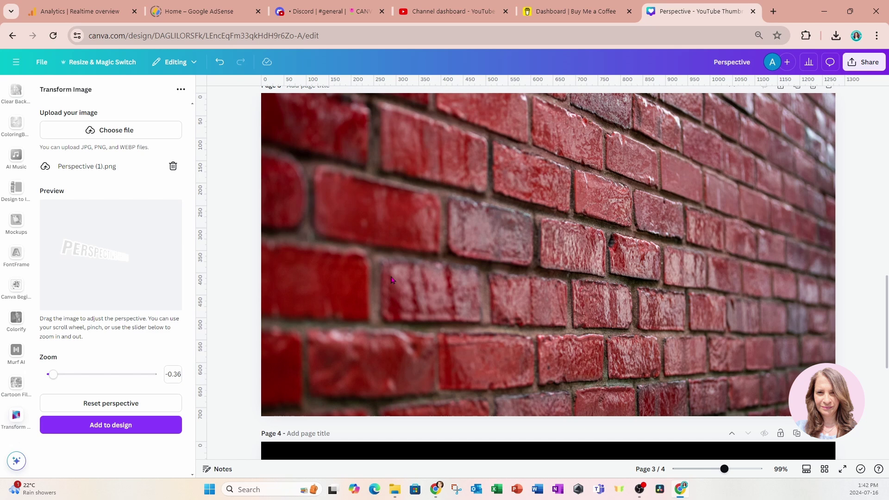
pyautogui.click(133, 423)
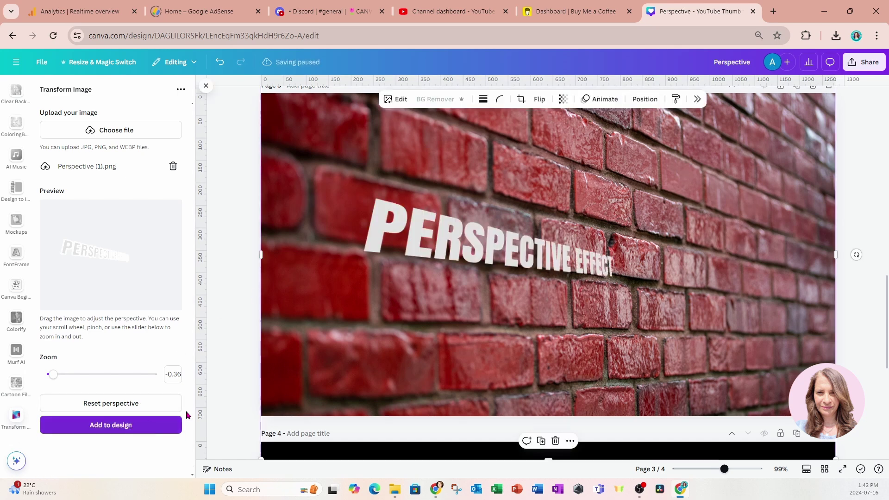
pyautogui.click(139, 424)
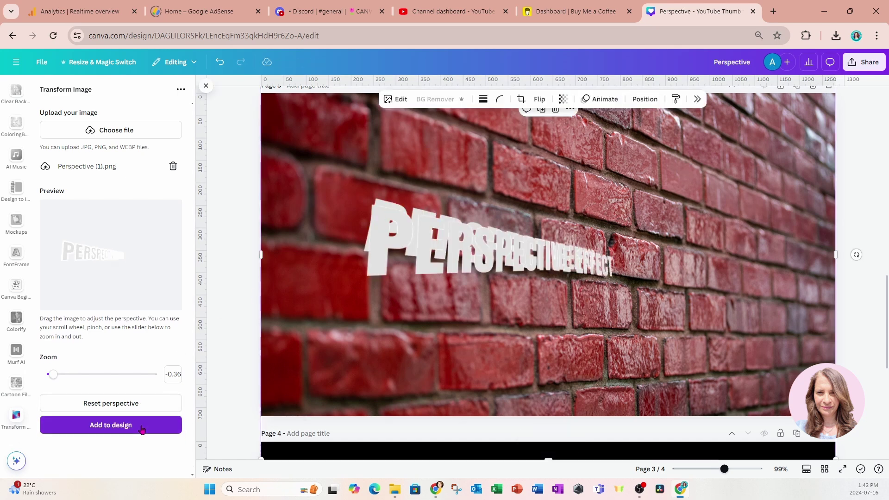
pyautogui.moveTo(436, 271); pyautogui.dragTo(558, 270)
pyautogui.click(363, 254)
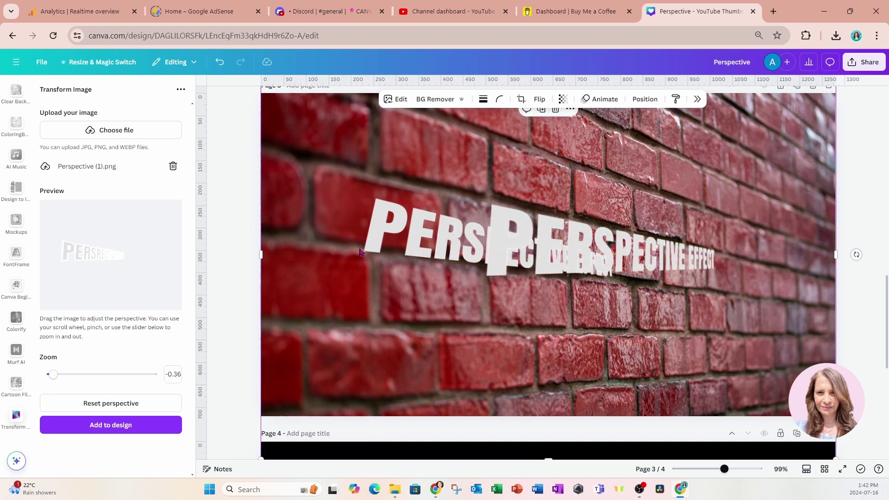
pyautogui.press('Delete')
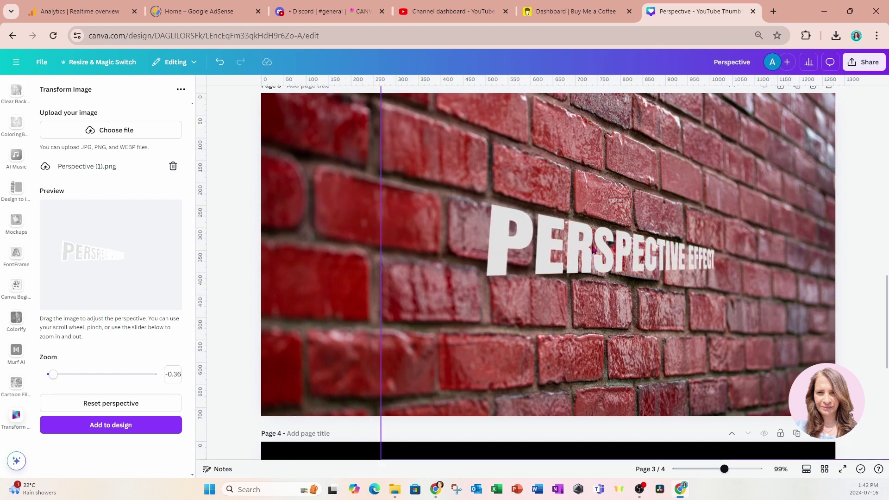
pyautogui.moveTo(589, 250); pyautogui.dragTo(544, 240)
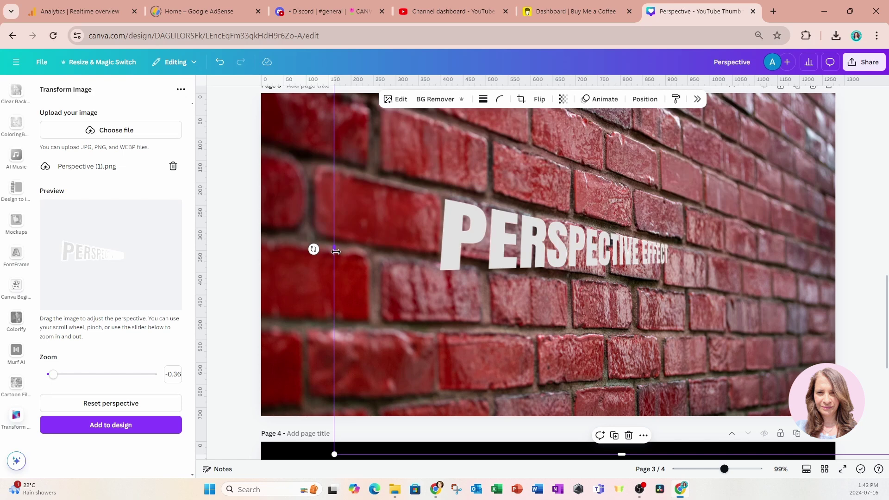
# - Trim the text image's sides, bottom and top, then reposition it on the wall
pyautogui.moveTo(337, 260); pyautogui.dragTo(412, 260)
pyautogui.hotkey('shift', 'Left')
pyautogui.hotkey('shift', 'Left')
pyautogui.hotkey('shift', 'Left')
pyautogui.hotkey('shift', 'Left')
pyautogui.hotkey('shift', 'Left')
pyautogui.hotkey('shift', 'Left')
pyautogui.hotkey('shift', 'Left')
pyautogui.hotkey('shift', 'Left')
pyautogui.hotkey('shift', 'Left')
pyautogui.hotkey('shift', 'Left')
pyautogui.hotkey('shift', 'Left')
pyautogui.hotkey('shift', 'Left')
pyautogui.hotkey('shift', 'Left')
pyautogui.hotkey('shift', 'Left')
pyautogui.hotkey('shift', 'Left')
pyautogui.hotkey('shift', 'Left')
pyautogui.hotkey('shift', 'Left')
pyautogui.hotkey('shift', 'Left')
pyautogui.hotkey('shift', 'Left')
pyautogui.hotkey('shift', 'Left')
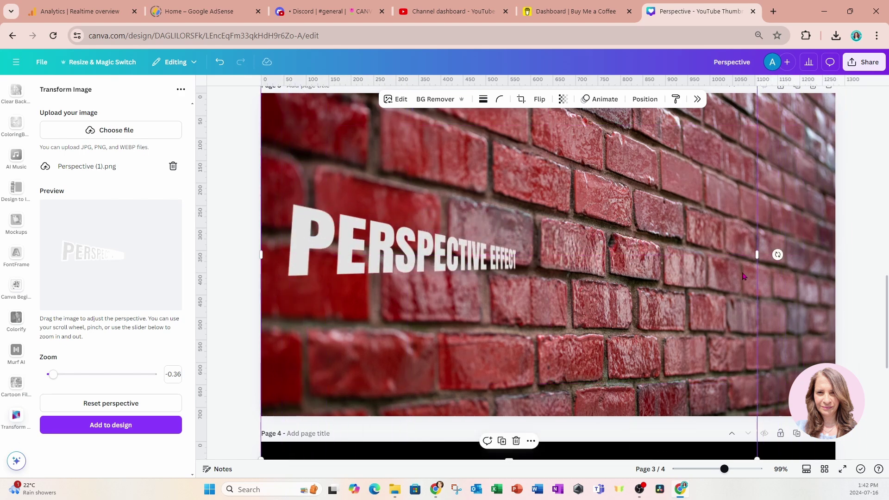
pyautogui.moveTo(756, 256); pyautogui.dragTo(535, 255)
pyautogui.moveTo(398, 459); pyautogui.dragTo(463, 324)
pyautogui.moveTo(476, 174); pyautogui.dragTo(613, 247)
pyautogui.moveTo(537, 131); pyautogui.dragTo(537, 273)
pyautogui.moveTo(501, 353); pyautogui.dragTo(410, 251)
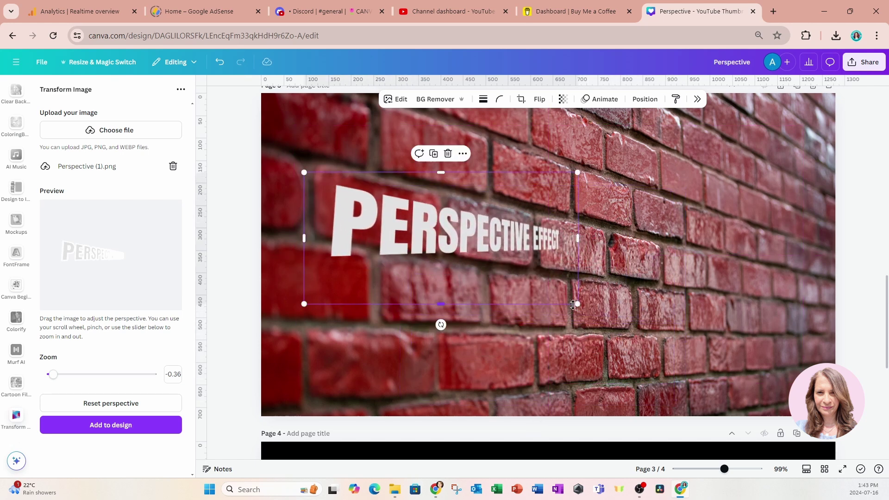
# - Enlarge the text across the wall, rotate it 1°, and zoom out to 80%
pyautogui.moveTo(574, 305); pyautogui.dragTo(879, 354)
pyautogui.moveTo(759, 334); pyautogui.dragTo(728, 316)
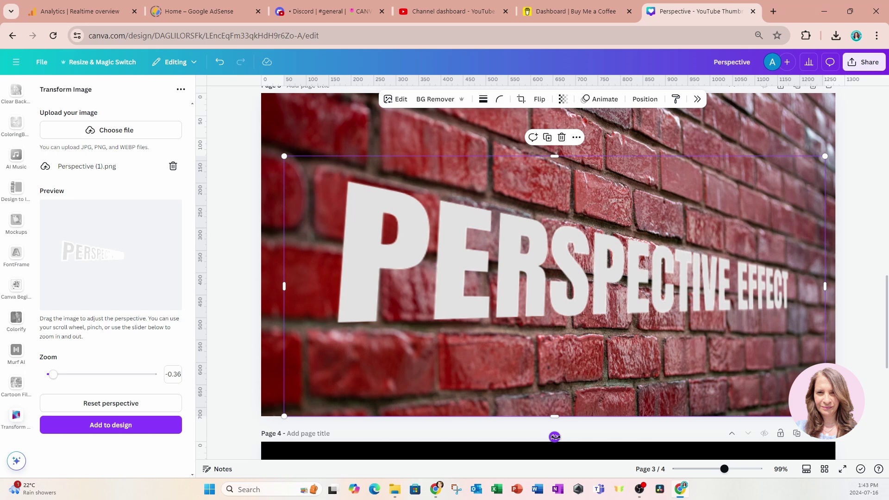
pyautogui.moveTo(554, 436); pyautogui.dragTo(552, 441)
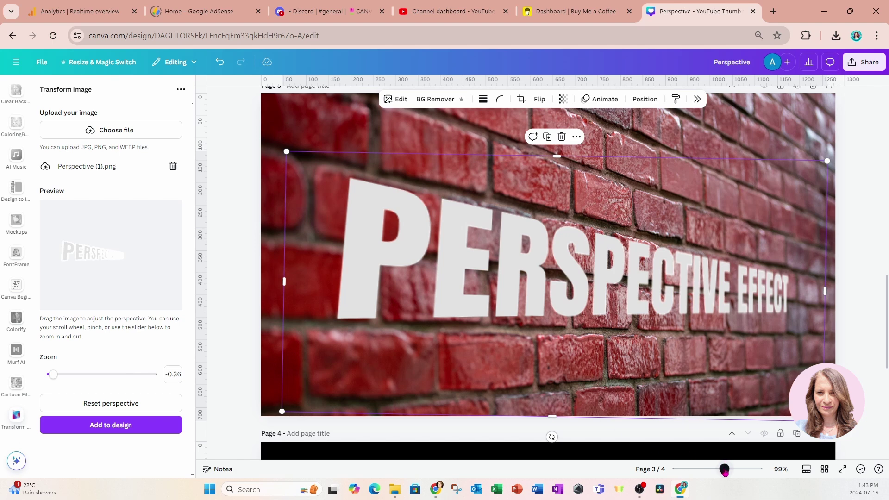
pyautogui.moveTo(724, 470); pyautogui.dragTo(720, 470)
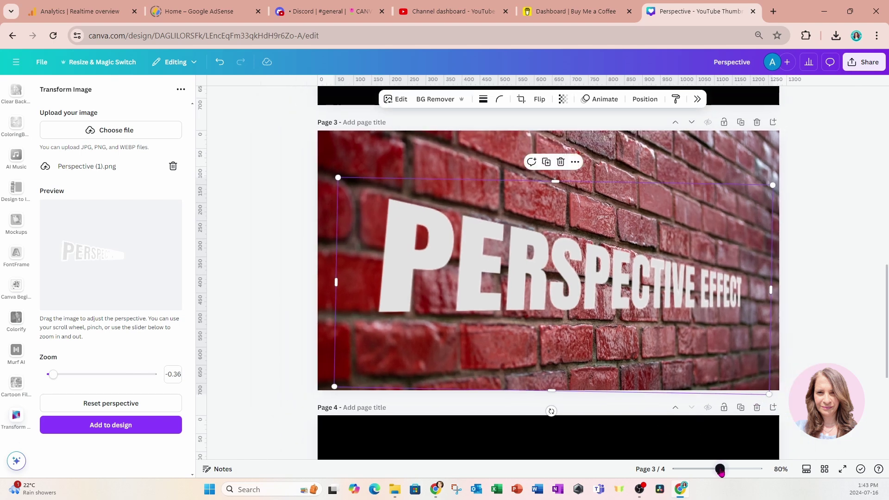
# - Remove the empty black Page 4 and zoom to 104% on the brick wall page
pyautogui.click(757, 408)
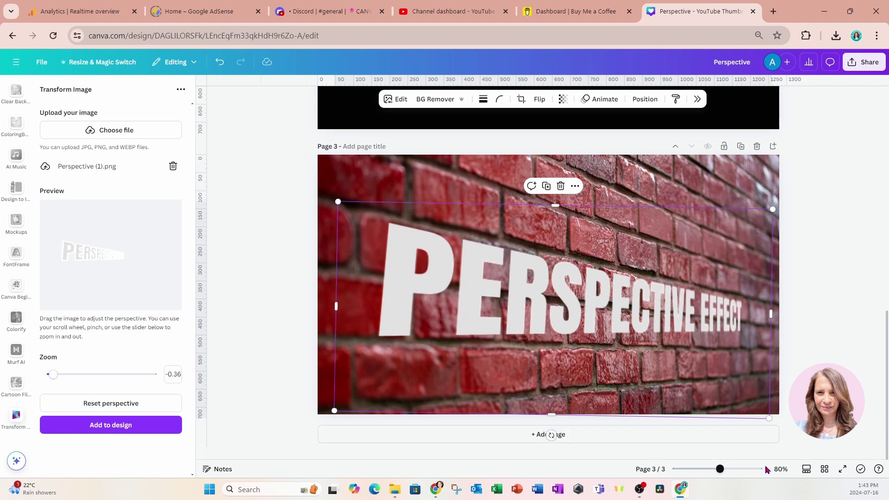
pyautogui.moveTo(722, 471); pyautogui.dragTo(726, 473)
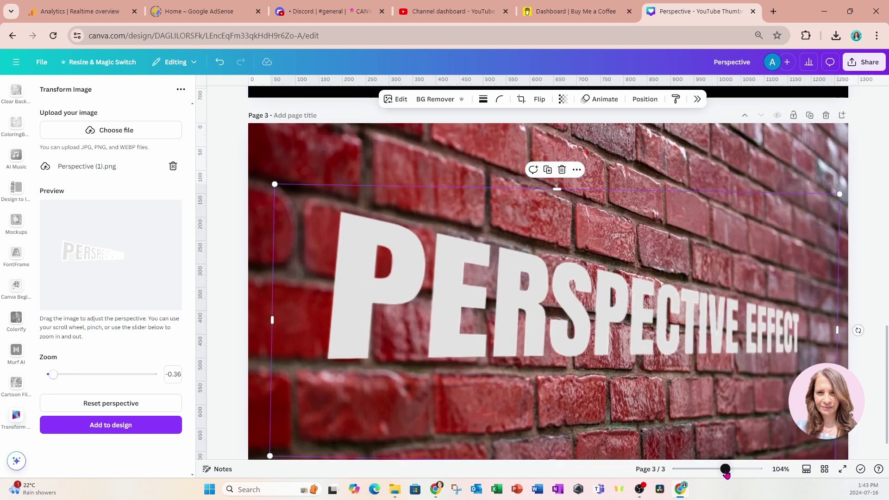